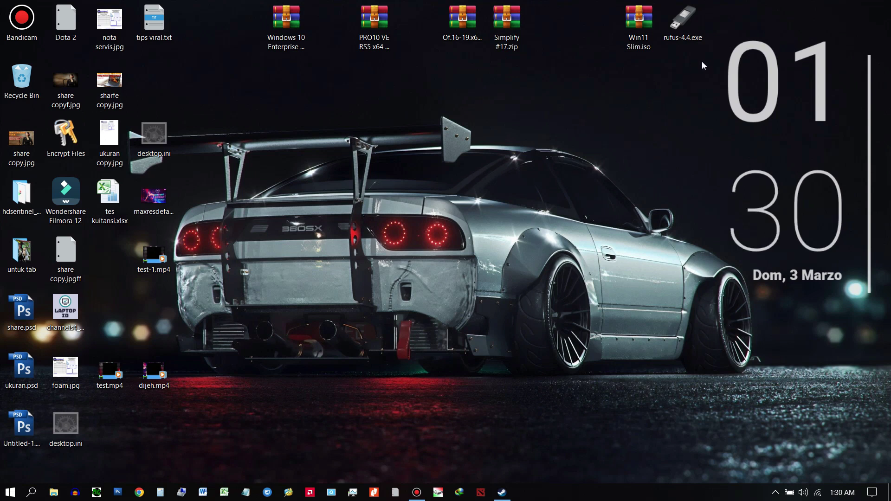
# - Open a Chrome window and search Google for "rufus"
pyautogui.click(684, 33)
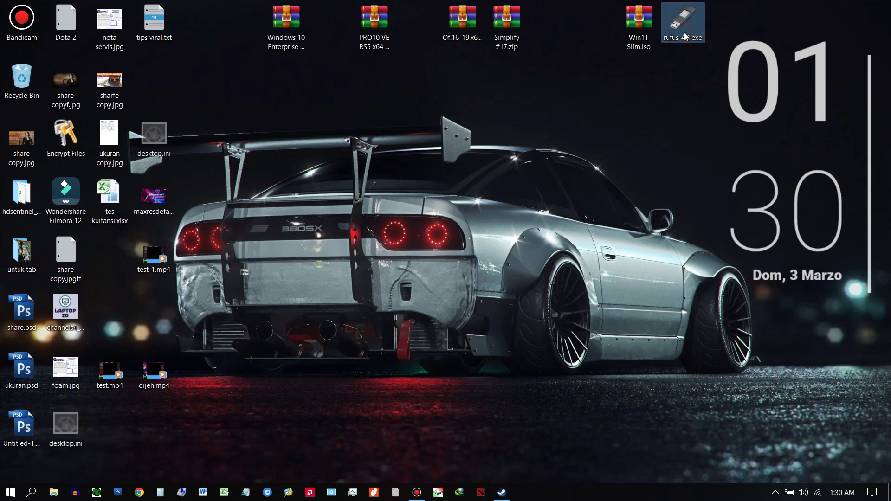
pyautogui.click(139, 492)
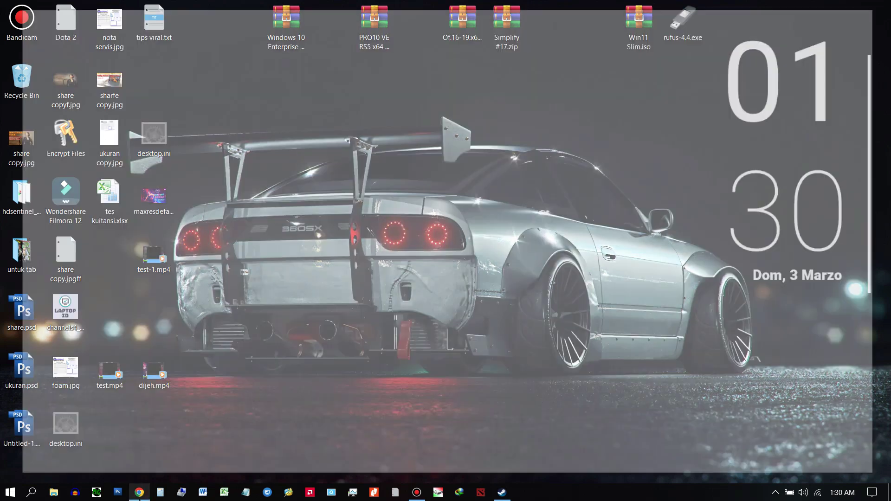
pyautogui.click(329, 41)
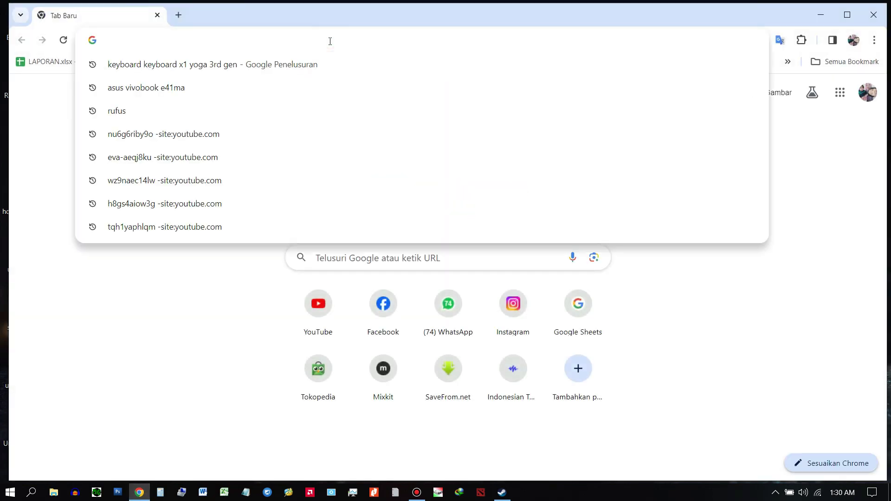
pyautogui.write('rufus')
pyautogui.press('Return')
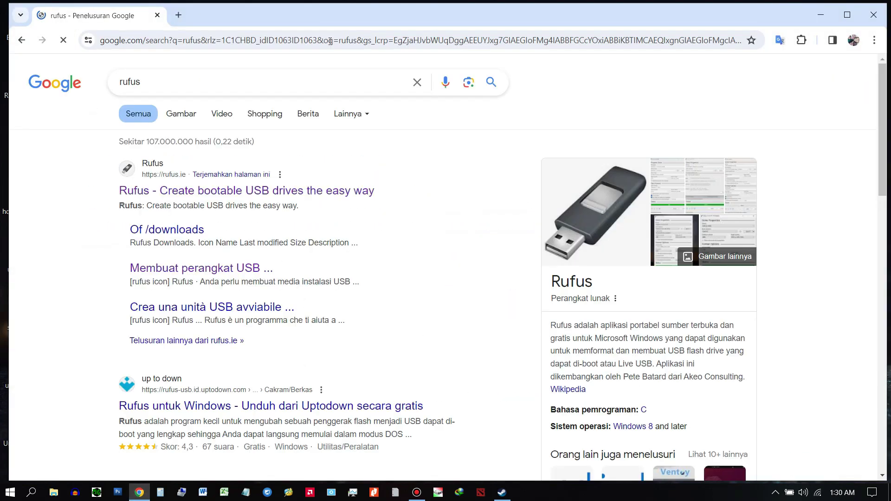
# - Open the official Rufus website, view the rufus-4.4.exe entry among its latest downloads, and close the browser
pyautogui.click(203, 191)
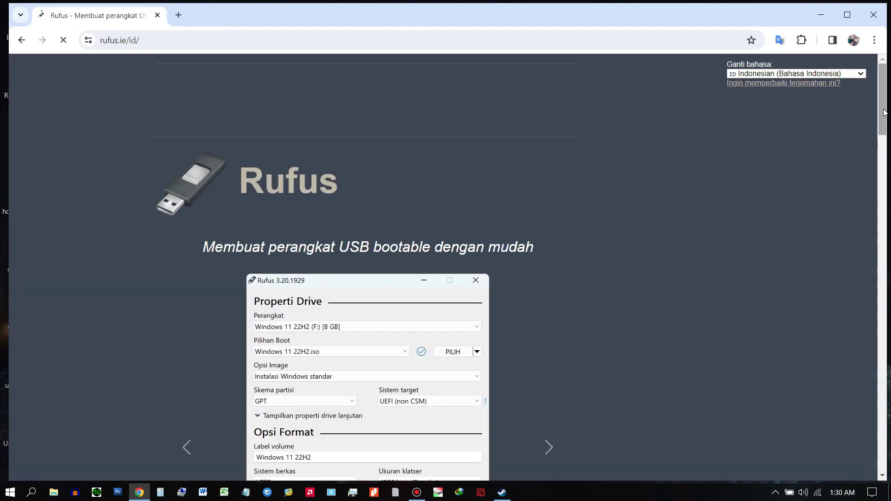
pyautogui.scroll(-8, 299, 171)
pyautogui.scroll(-2, 361, 344)
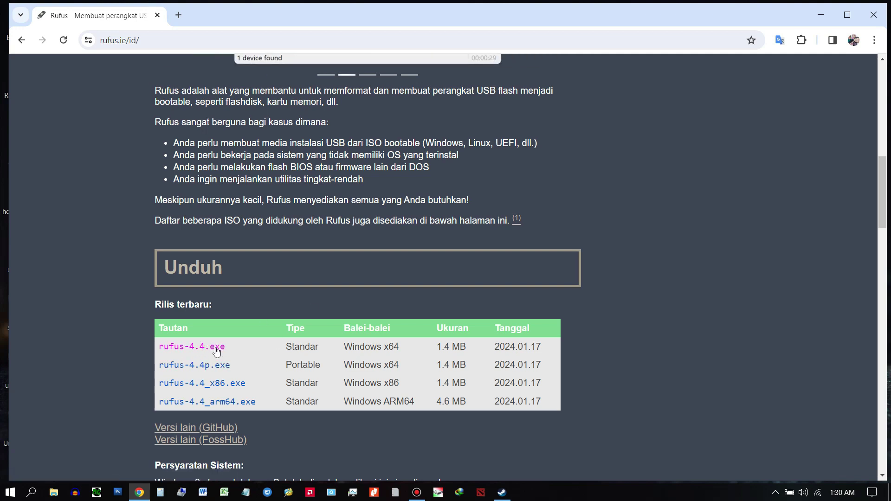
pyautogui.click(874, 16)
pyautogui.moveTo(613, 101); pyautogui.dragTo(720, 2)
pyautogui.click(675, 87)
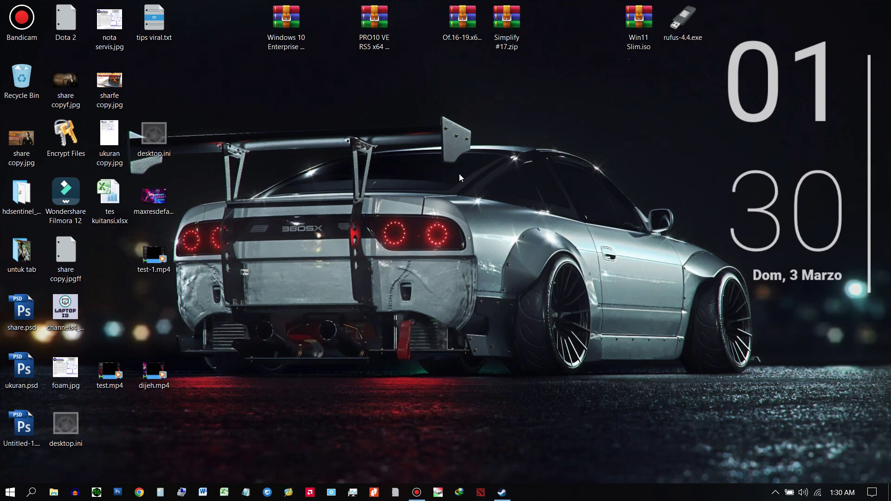
pyautogui.click(642, 38)
pyautogui.click(634, 96)
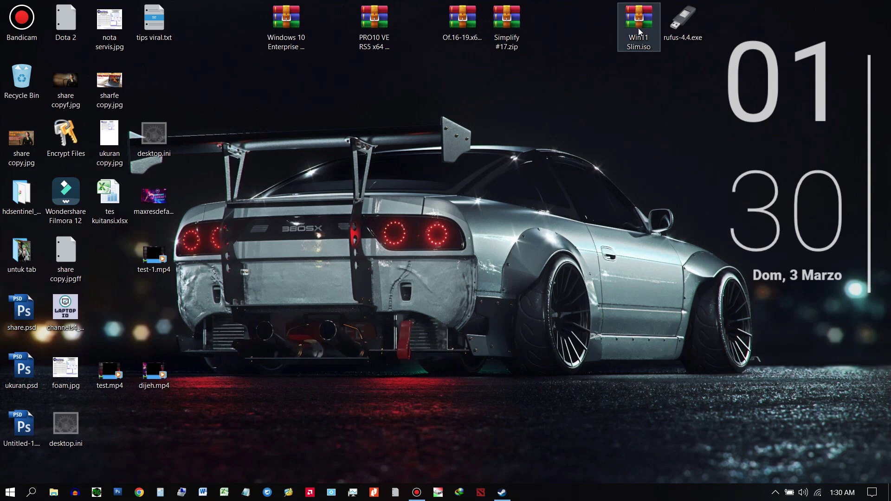
pyautogui.moveTo(639, 31)
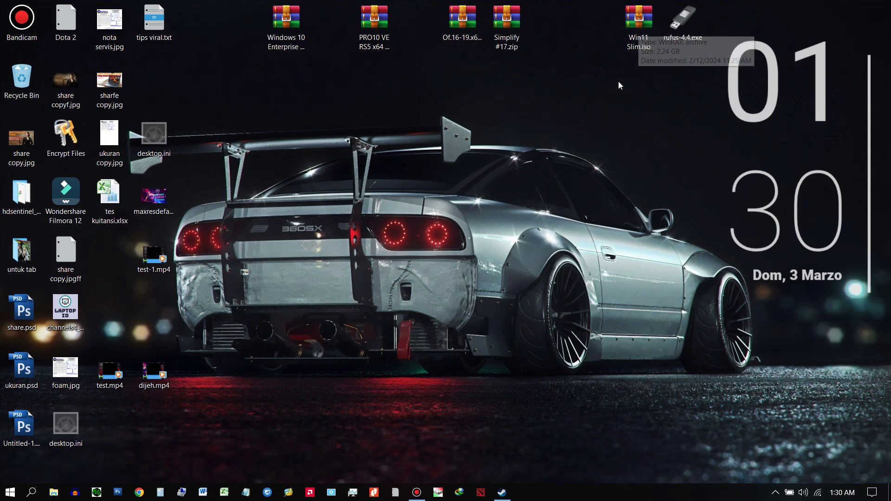
pyautogui.click(639, 24)
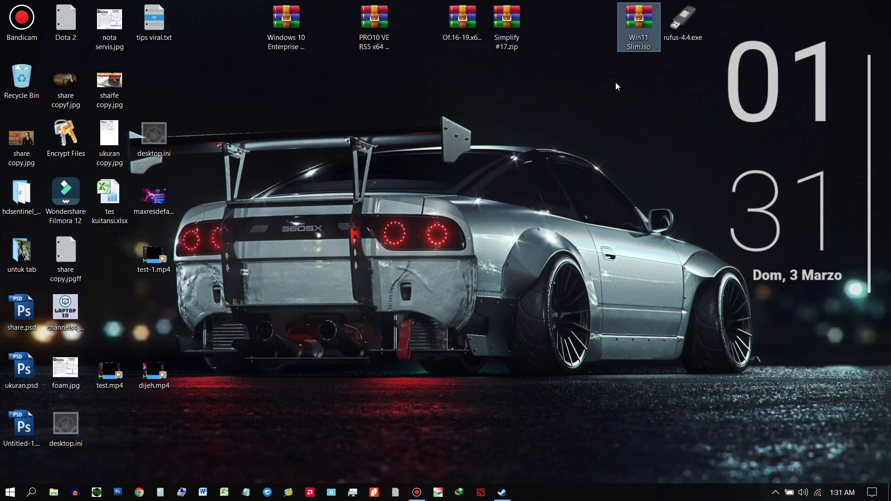
pyautogui.click(600, 99)
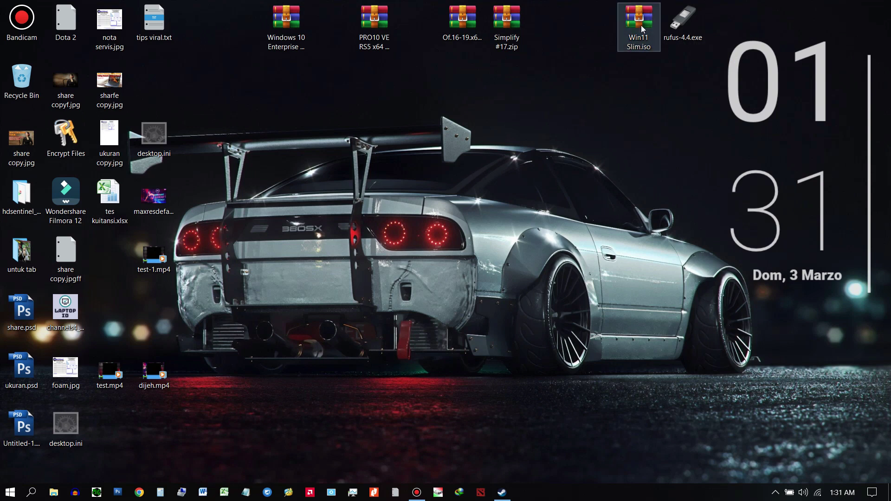
pyautogui.moveTo(615, 96); pyautogui.dragTo(759, 1)
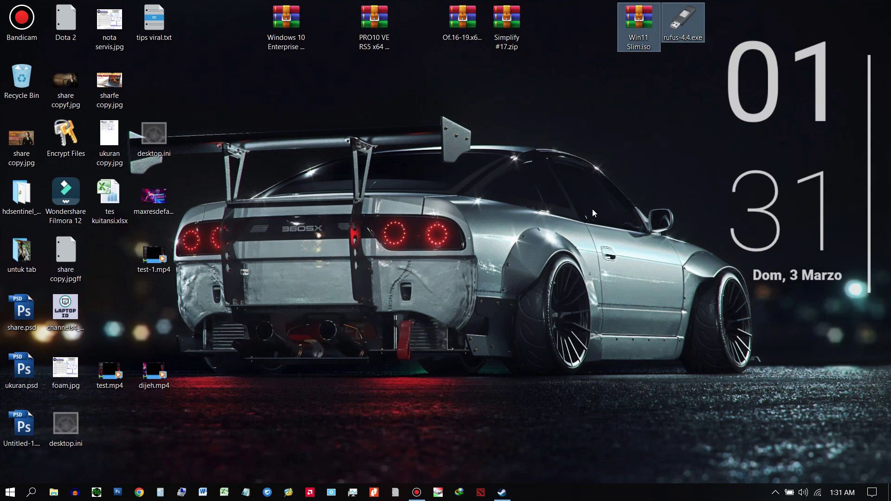
pyautogui.click(539, 239)
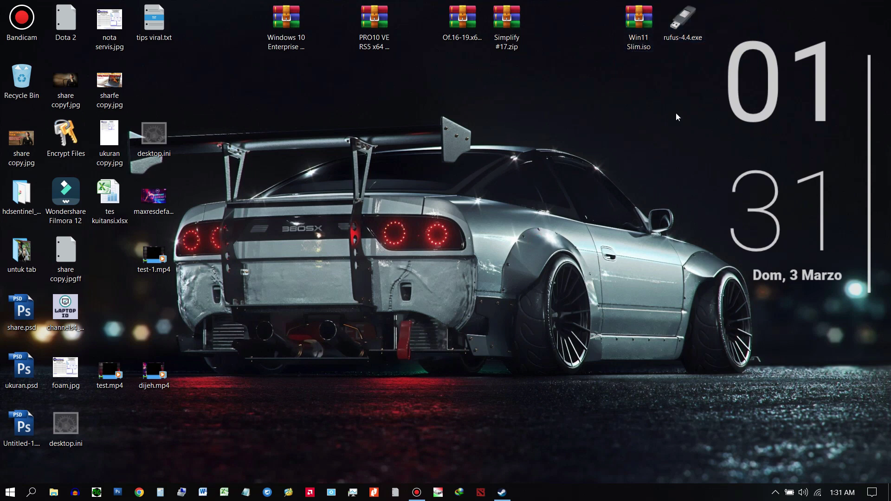
pyautogui.click(687, 19)
pyautogui.click(518, 222)
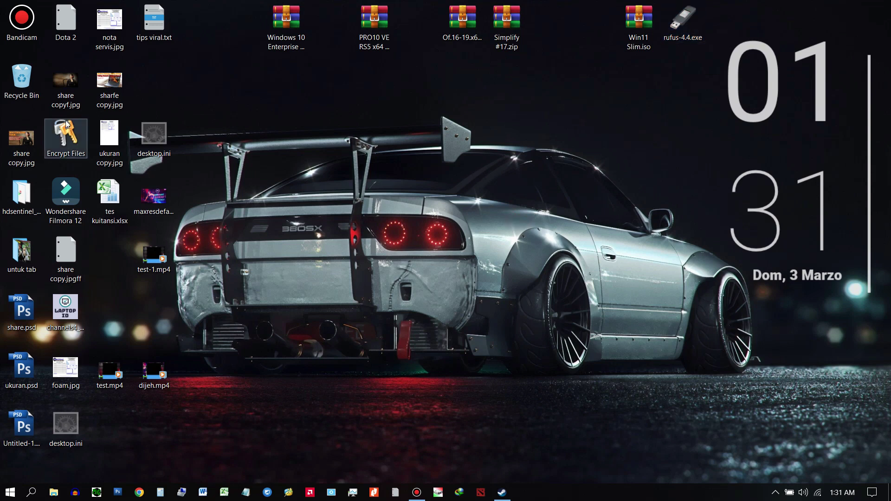
# - Check the connected drives in File Explorer, and close the window
pyautogui.doubleClick(66, 123)
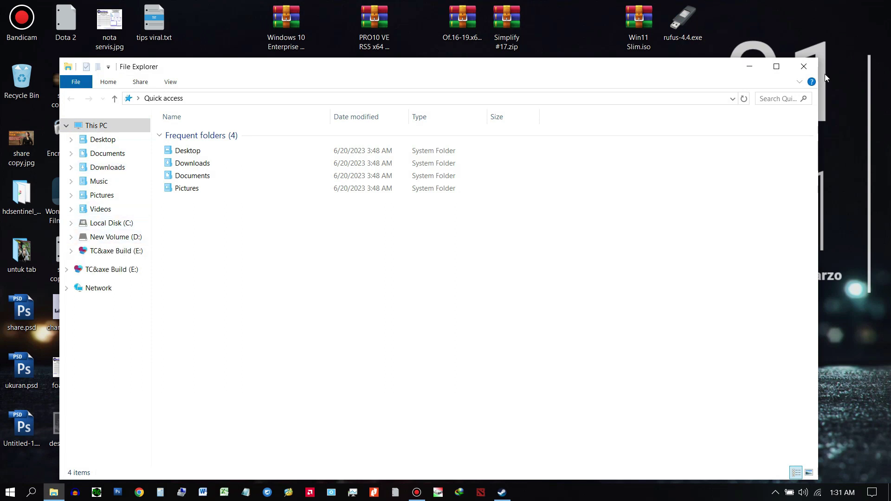
pyautogui.click(803, 66)
# - Launch rufus-4.4.exe and load Win11 Slim.iso from the Desktop as the boot image
pyautogui.doubleClick(683, 28)
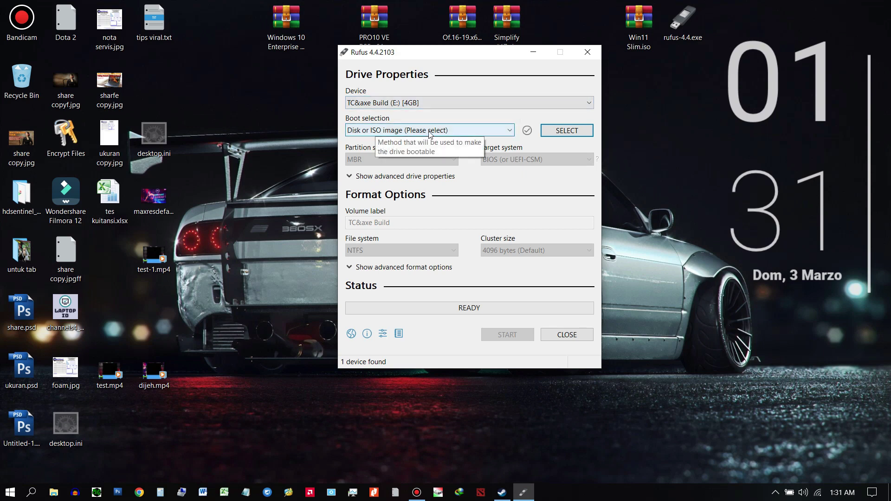
pyautogui.click(545, 131)
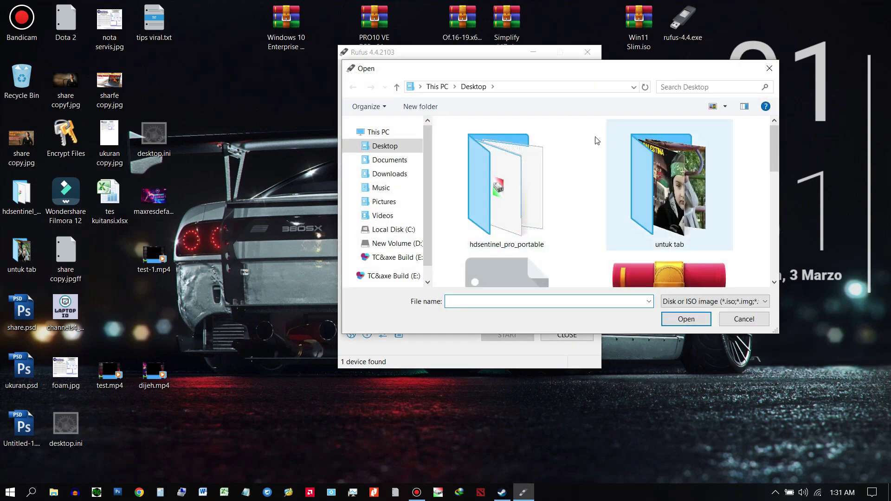
pyautogui.click(392, 146)
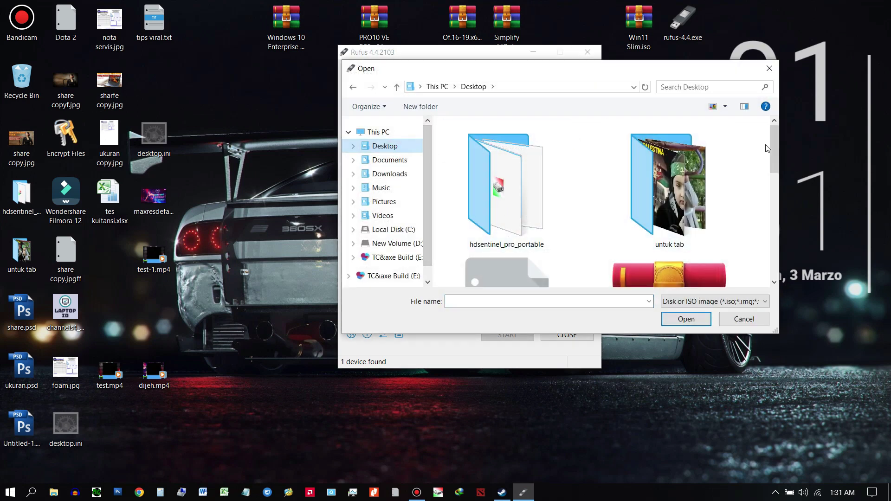
pyautogui.moveTo(778, 152); pyautogui.dragTo(775, 239)
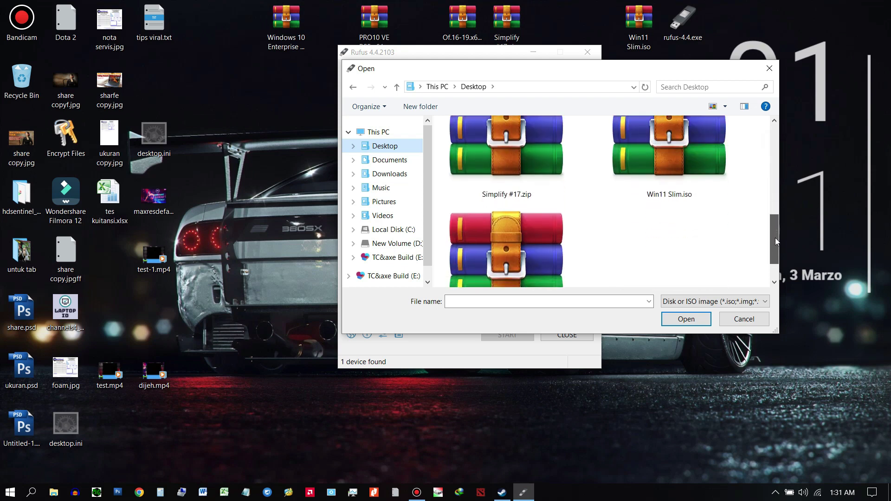
pyautogui.click(703, 180)
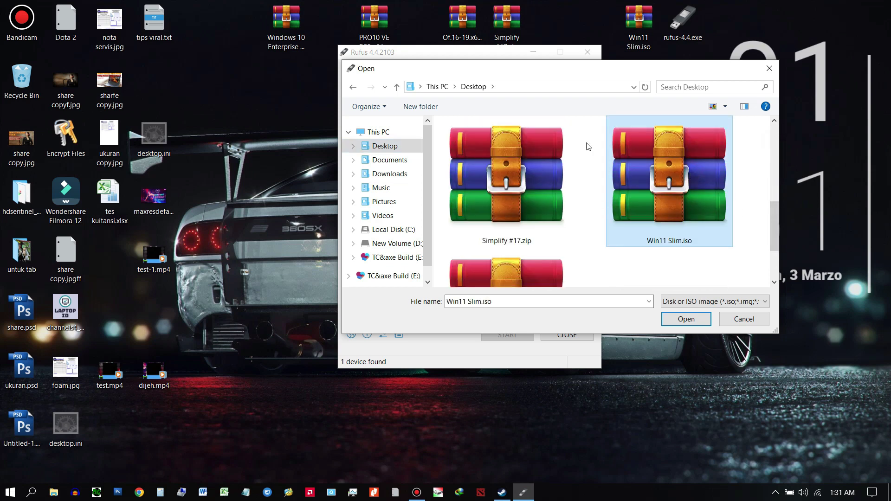
pyautogui.click(685, 319)
pyautogui.moveTo(437, 55); pyautogui.dragTo(410, 67)
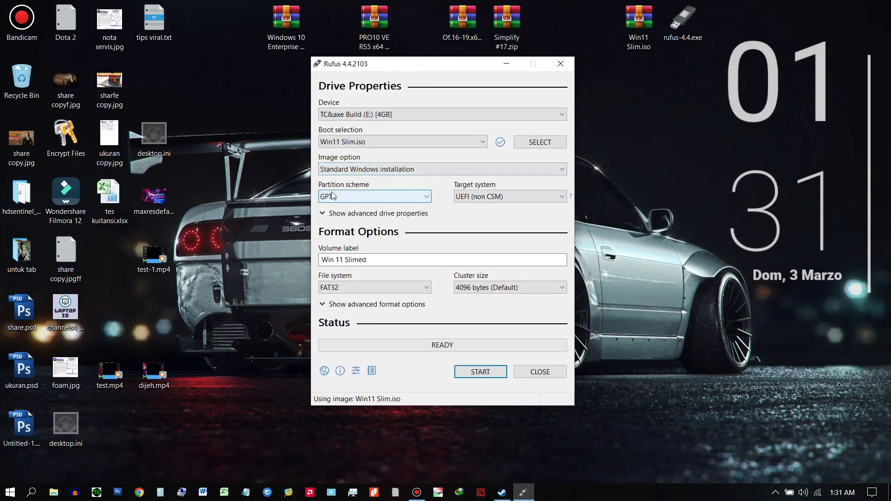
# - Set the partition scheme to MBR
pyautogui.click(354, 197)
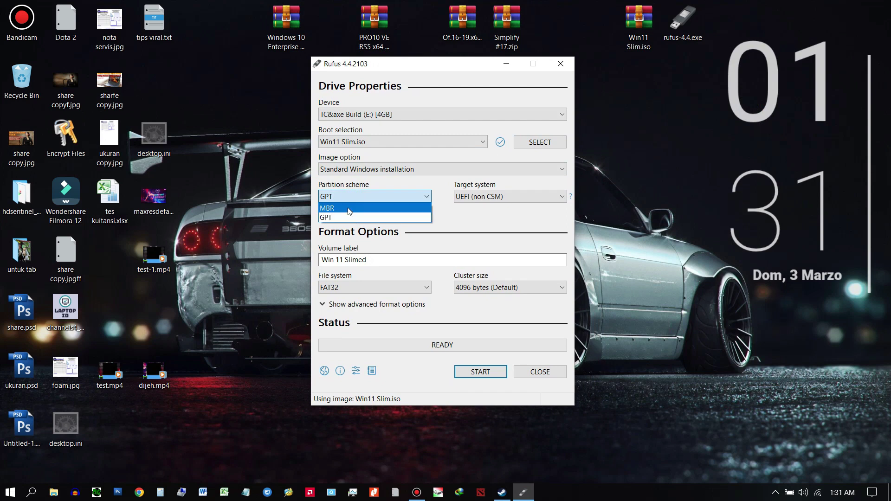
pyautogui.click(349, 209)
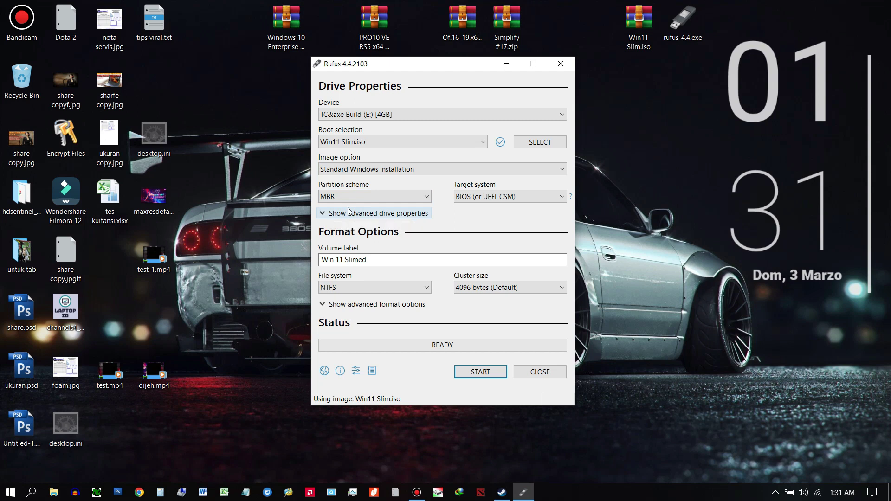
pyautogui.click(358, 197)
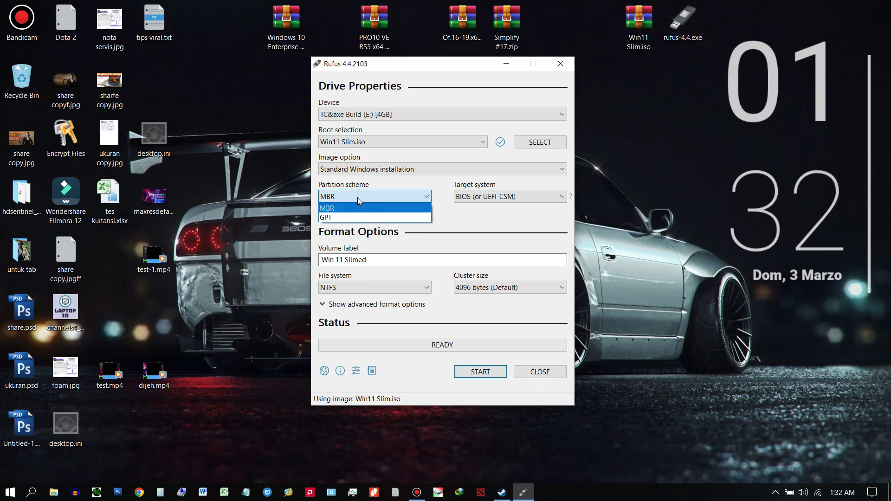
pyautogui.click(332, 212)
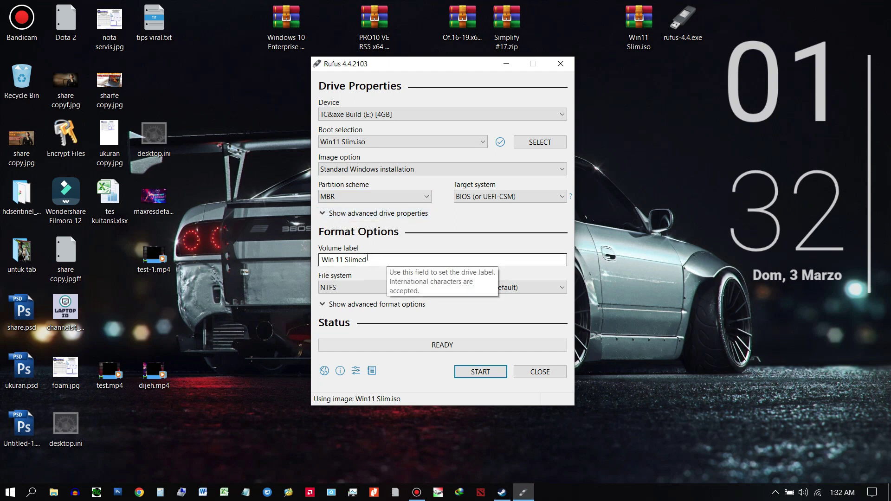
# - Replace the volume label with "ayam geprek"
pyautogui.moveTo(376, 260); pyautogui.dragTo(316, 263)
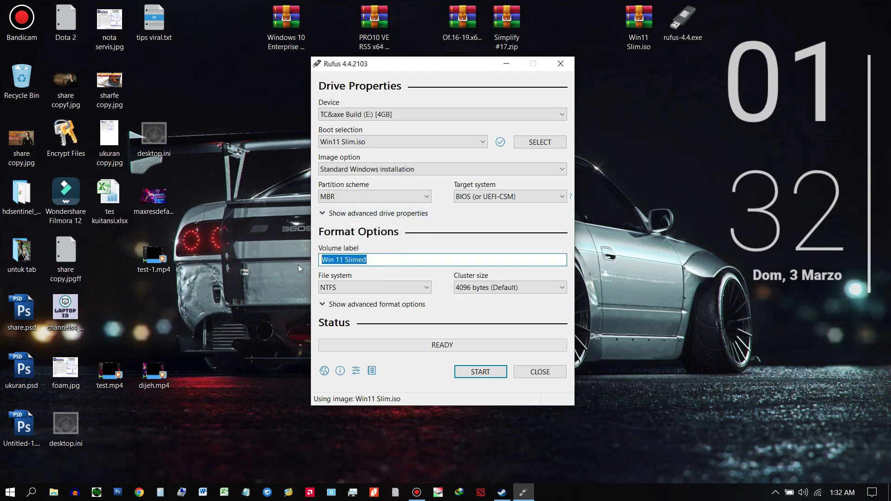
pyautogui.write('aa')
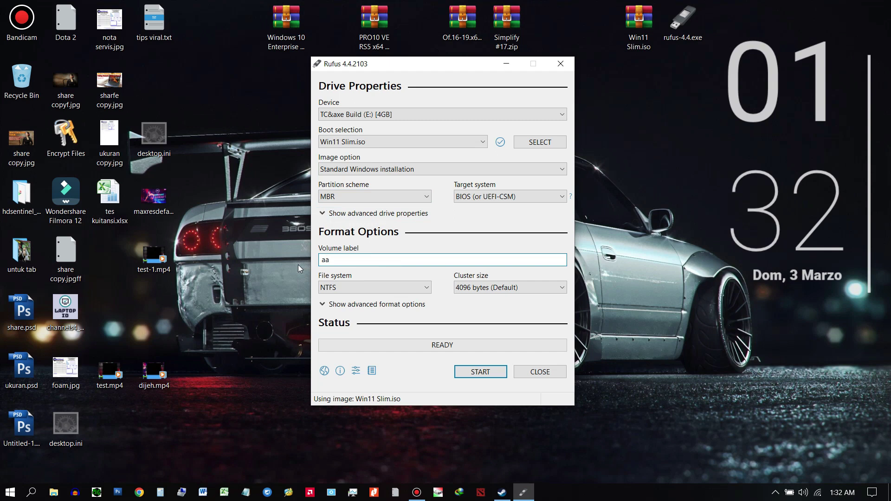
pyautogui.press('BackSpace')
pyautogui.write('yam geprek')
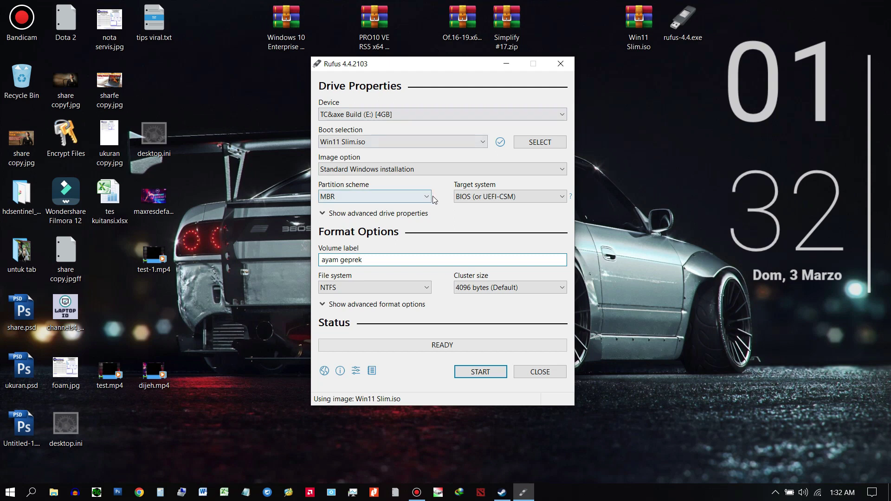
# - Start writing the USB drive, accepting the preselected removal of hardware and online Microsoft account requirements, and approve erasing the drive
pyautogui.click(473, 372)
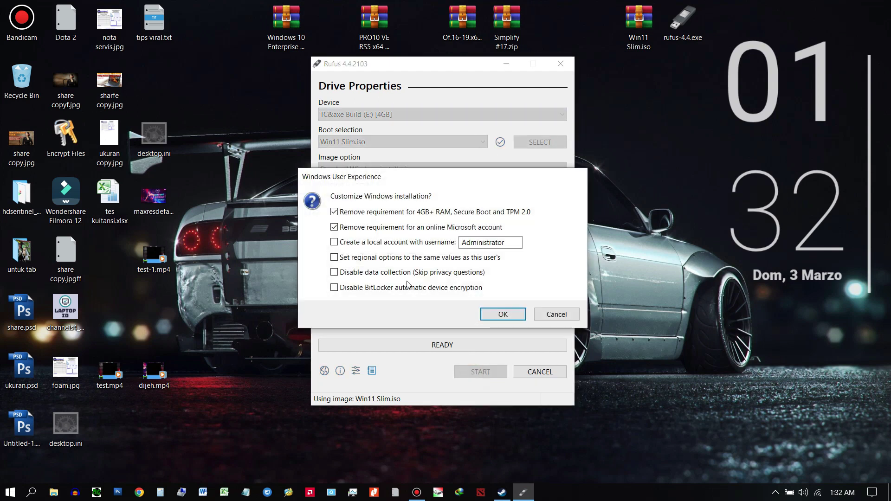
pyautogui.click(509, 321)
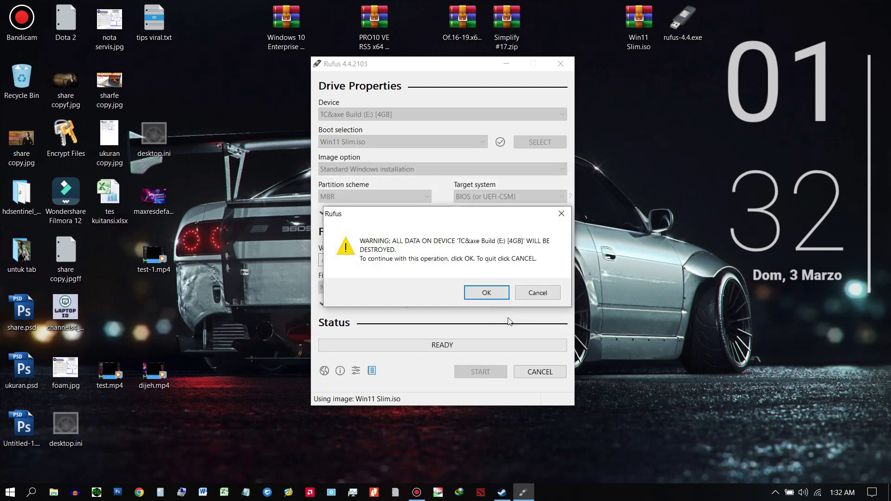
pyautogui.click(486, 299)
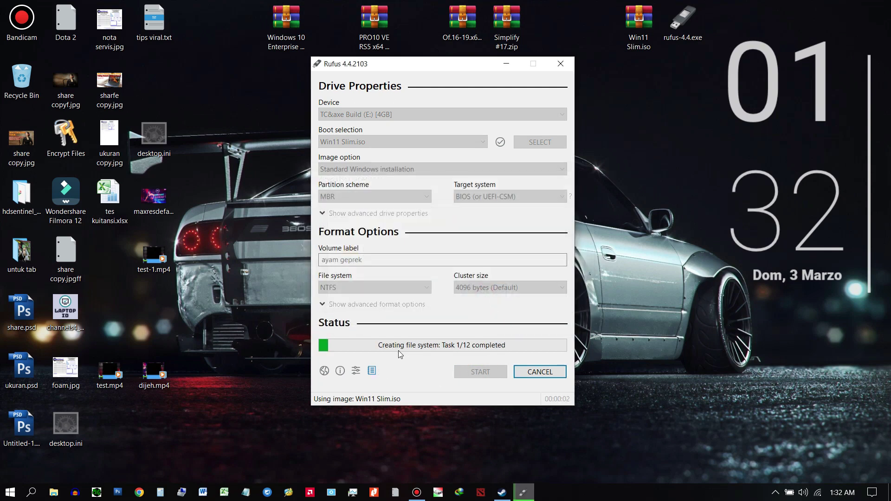
pyautogui.click(633, 39)
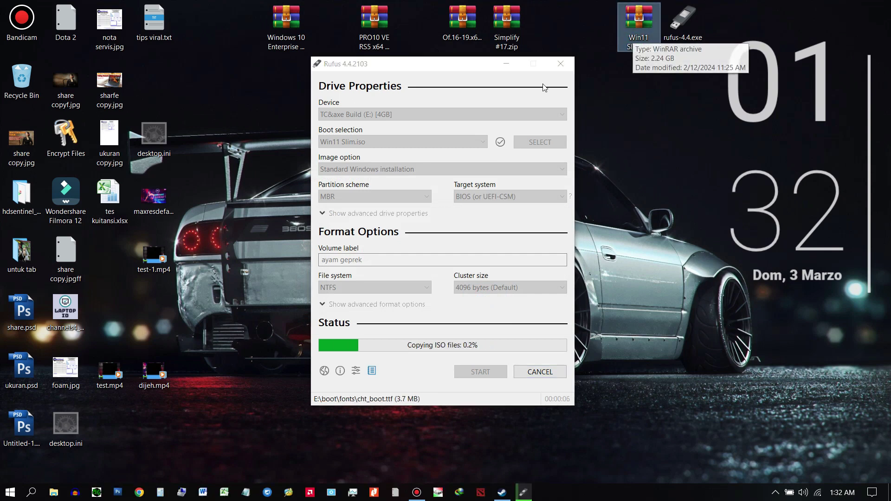
pyautogui.moveTo(455, 69); pyautogui.dragTo(432, 73)
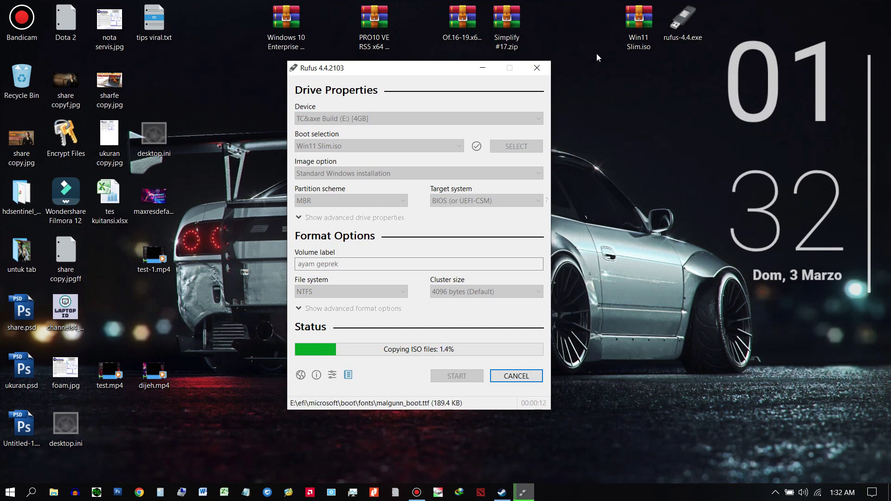
pyautogui.click(637, 47)
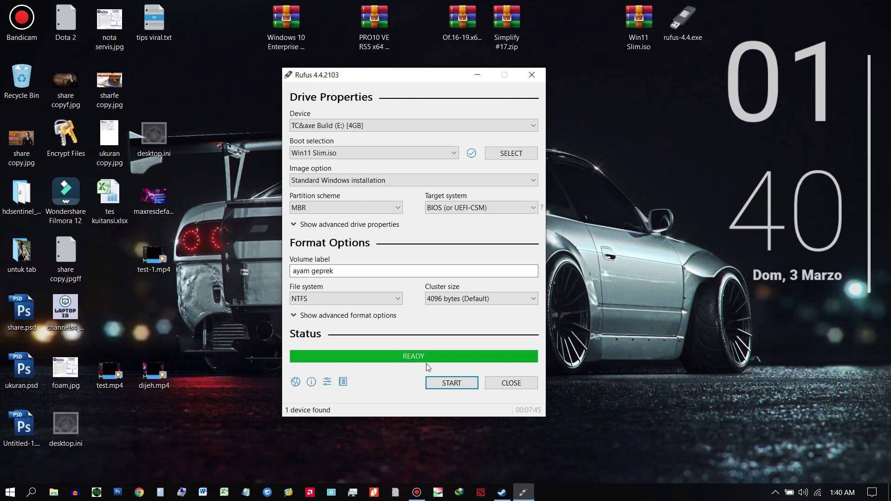
# - Close Rufus and eject the ayam geprek (E:) drive in File Explorer, closing the window
pyautogui.click(502, 386)
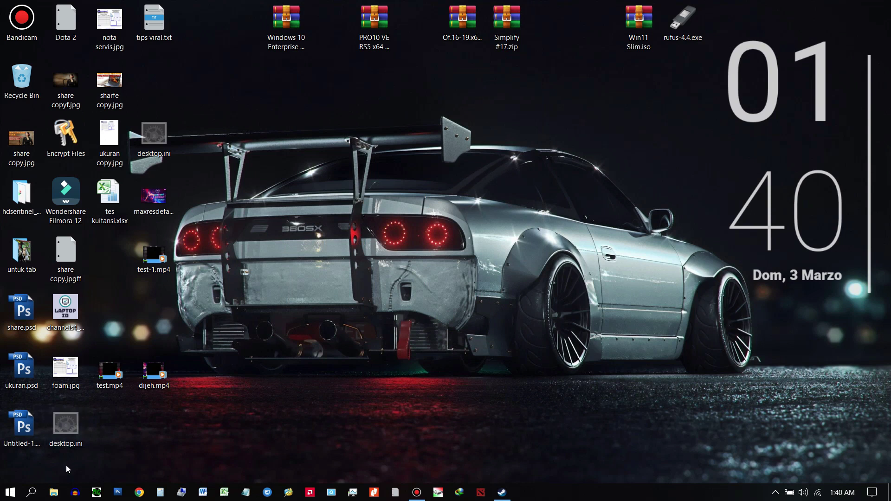
pyautogui.click(54, 493)
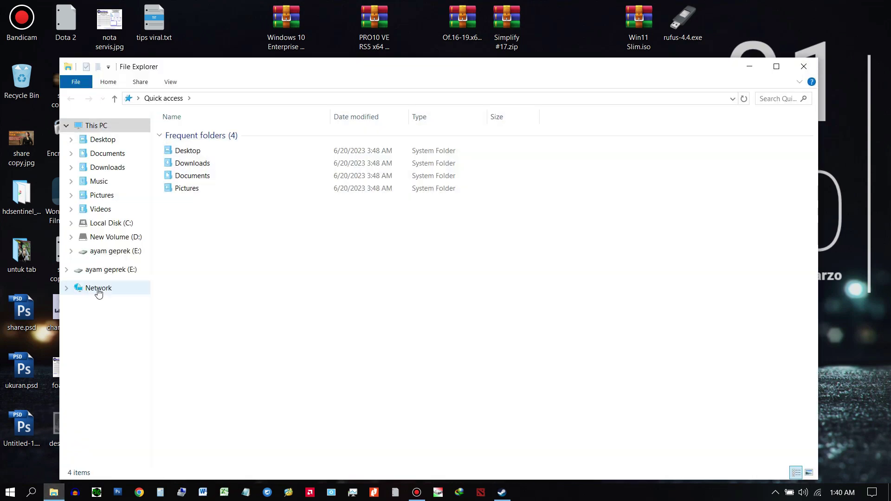
pyautogui.rightClick(117, 253)
pyautogui.click(166, 394)
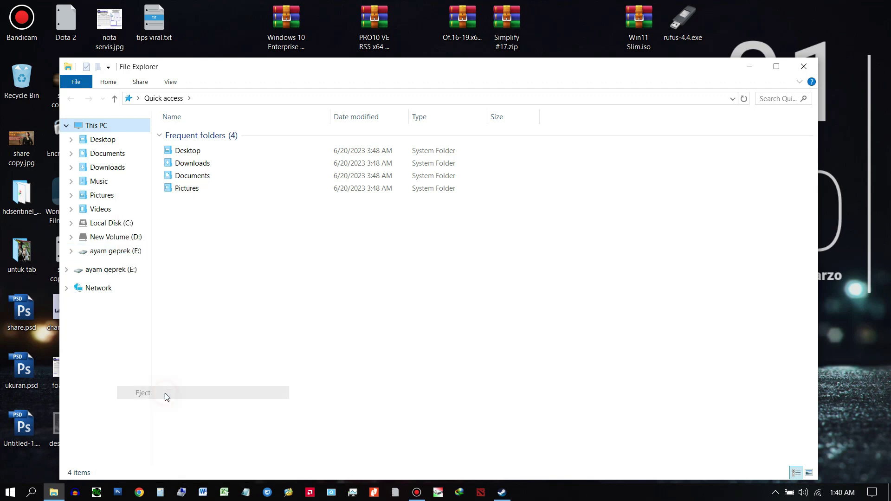
pyautogui.click(802, 68)
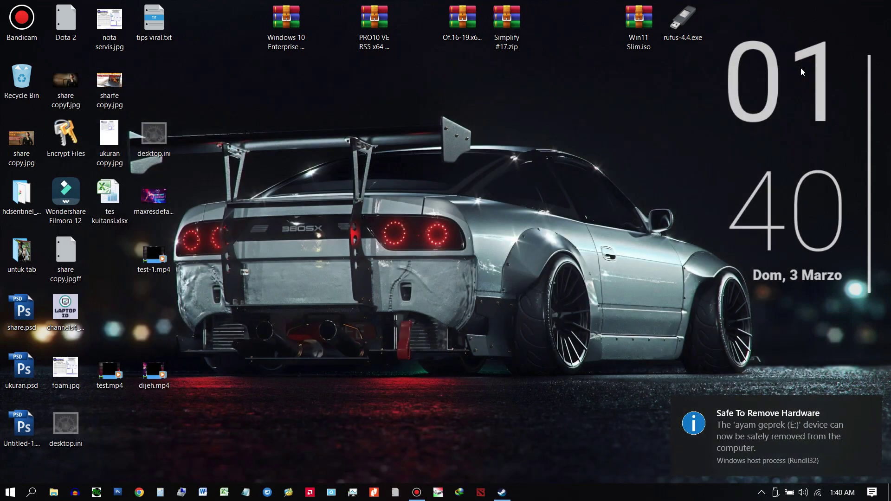
pyautogui.moveTo(629, 73); pyautogui.dragTo(639, 13)
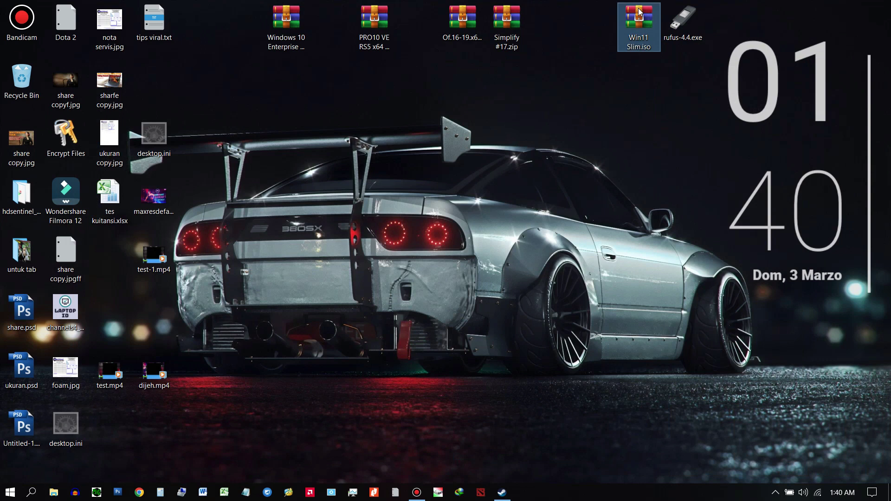
pyautogui.click(584, 111)
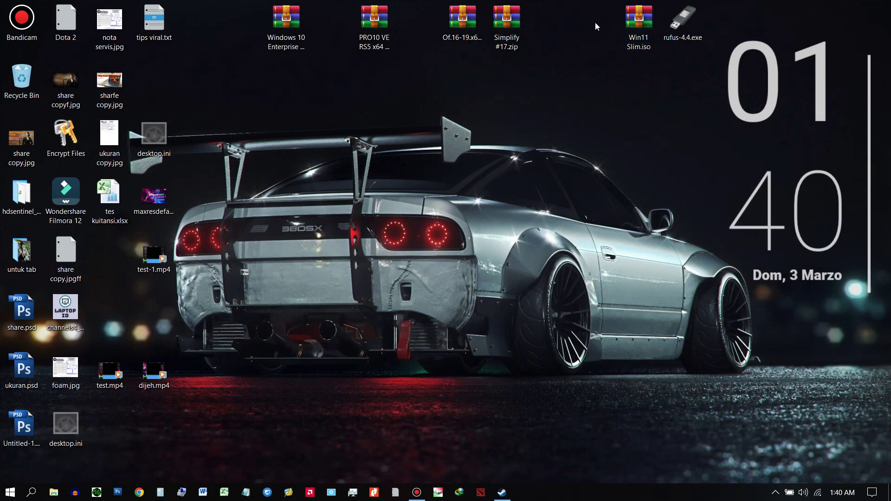